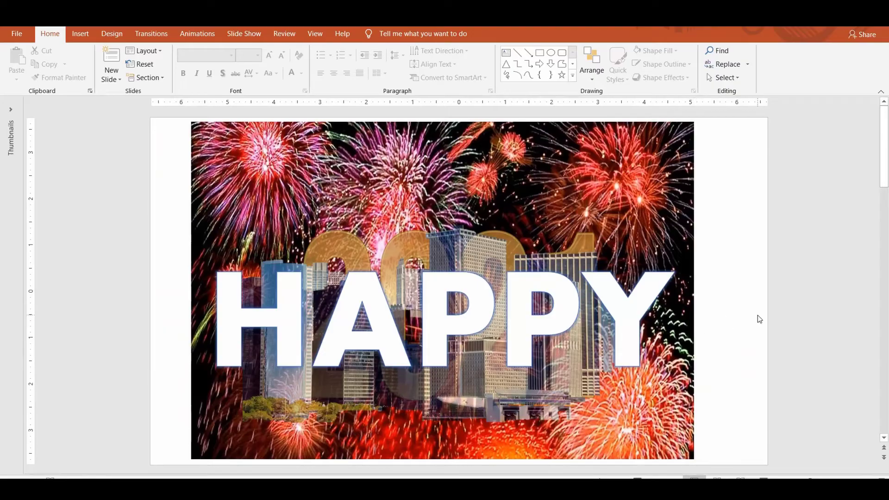
Step: Move the HAPPY text box up to the top of the slide
click(367, 235)
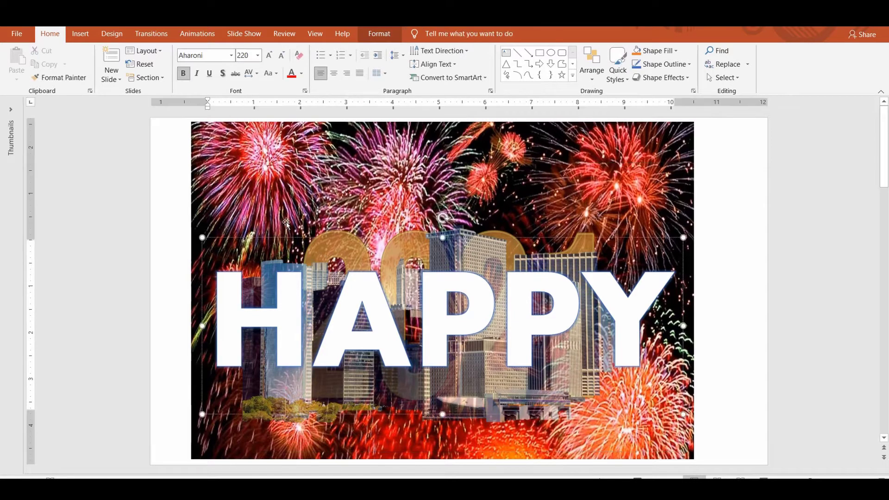
click(357, 259)
click(685, 345)
drag(685, 345, 678, 211)
Step: Send the pictures back so the skyline shows in front of the fireworks, and move 2021 lower right
click(441, 345)
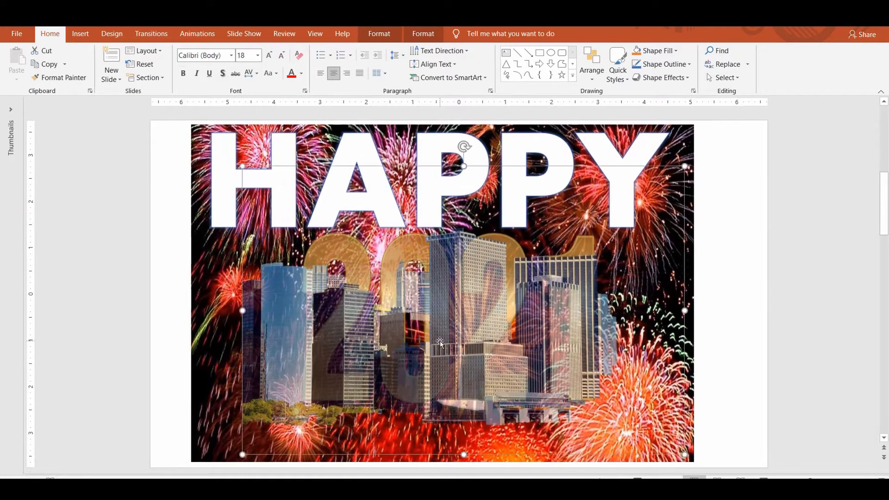
right_click(441, 345)
click(508, 201)
click(477, 319)
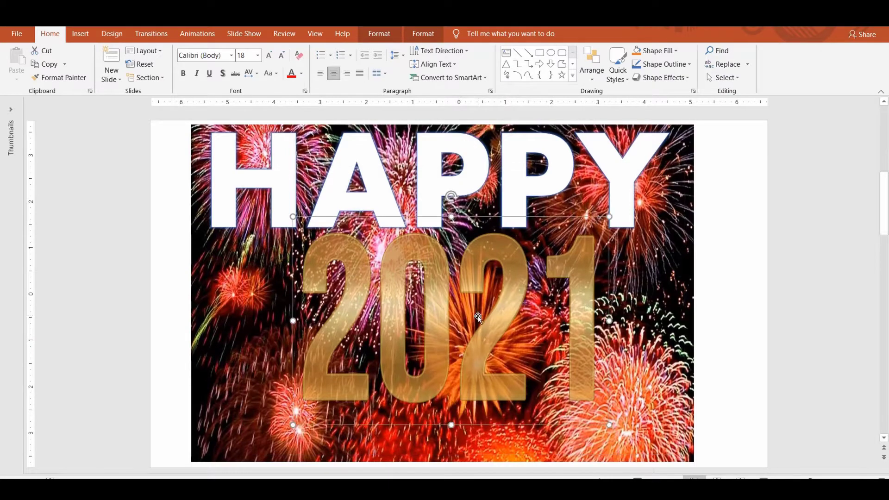
click(635, 293)
right_click(635, 293)
click(676, 153)
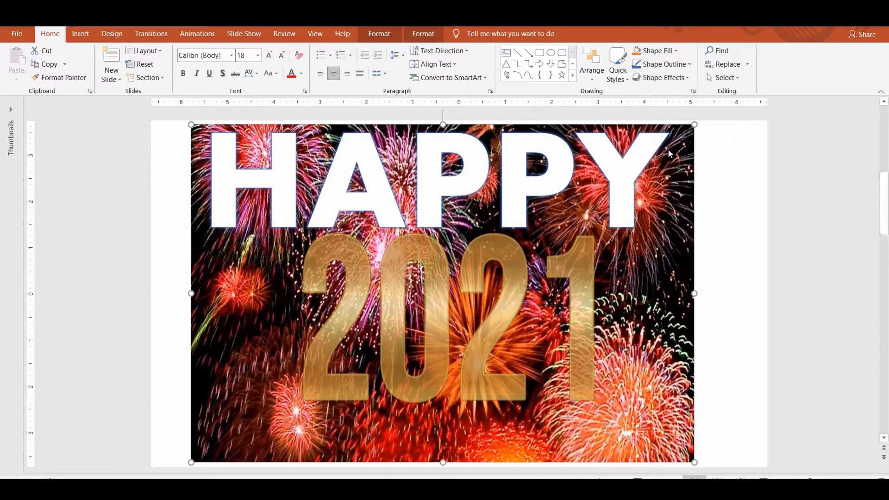
drag(525, 307, 617, 367)
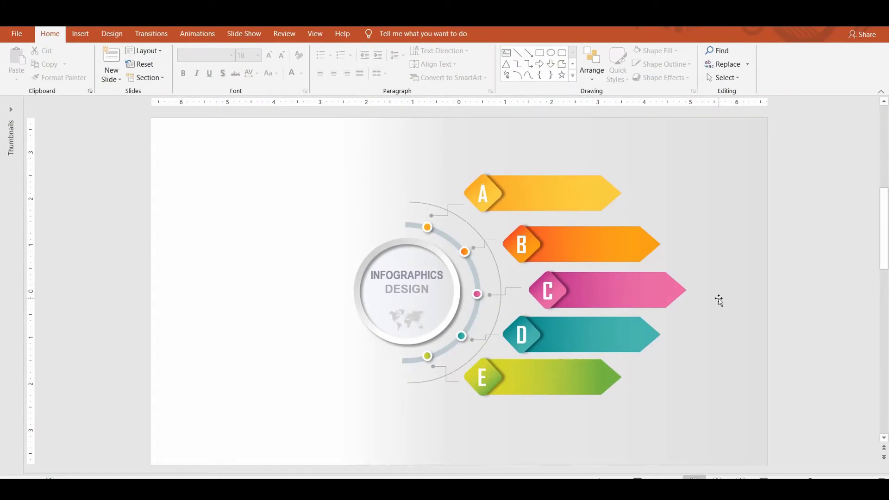
key(ctrl+a)
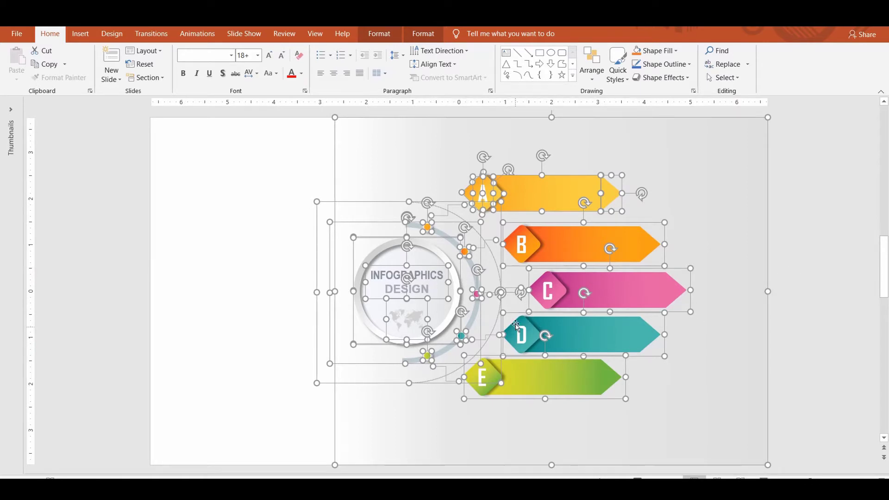
click(788, 315)
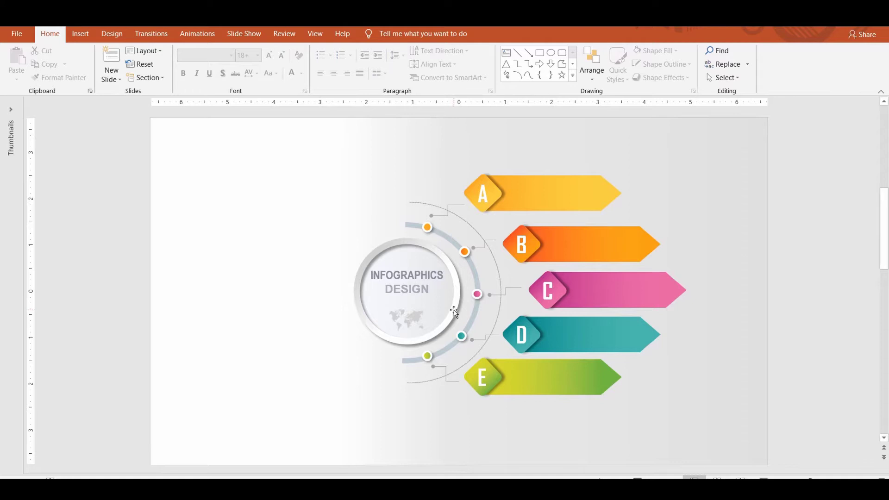
click(416, 380)
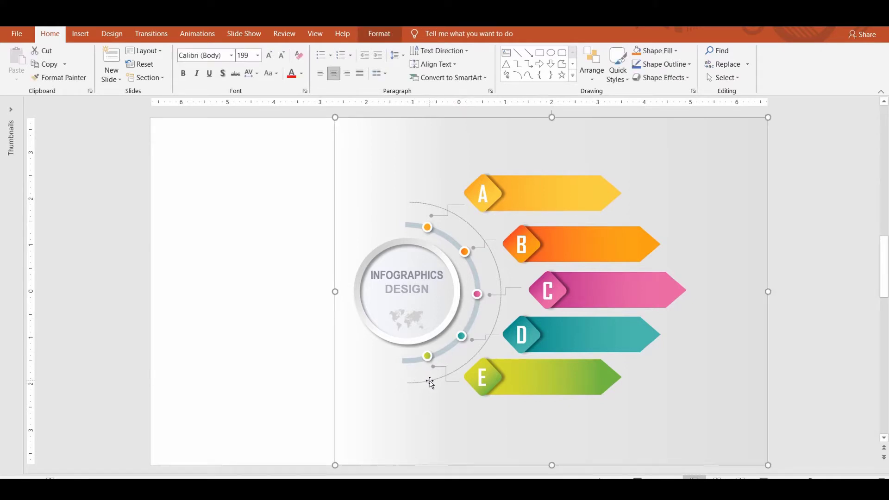
click(426, 378)
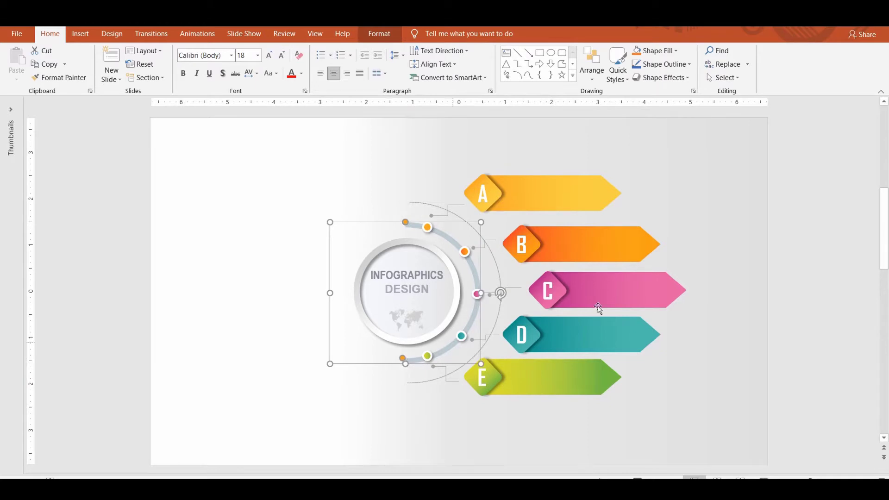
click(791, 254)
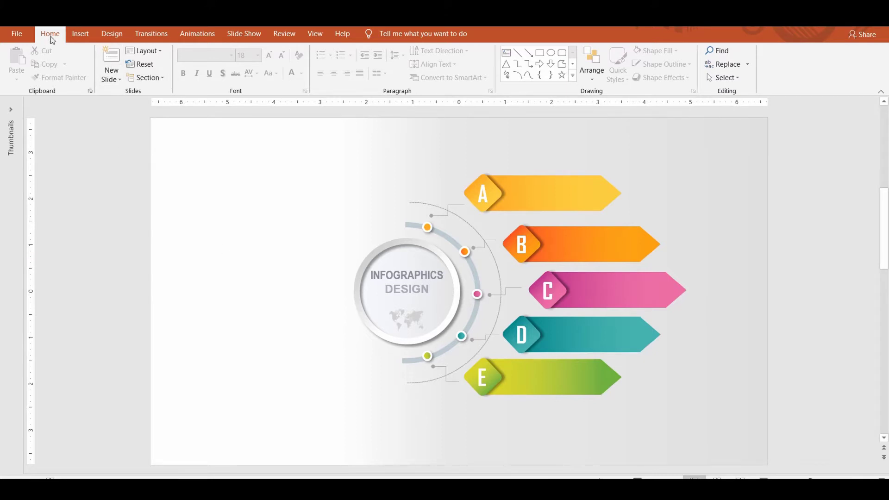
Step: Open the Selection Pane from Home > Select and widen it so full object names show
click(738, 78)
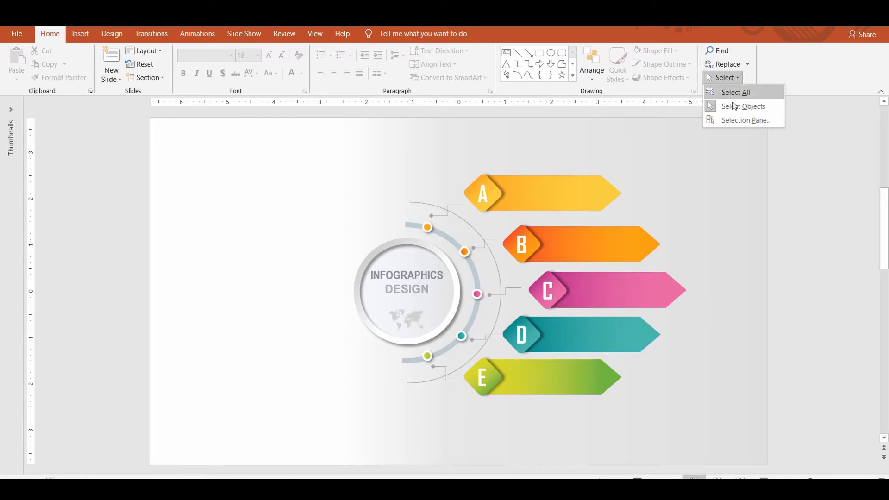
click(730, 119)
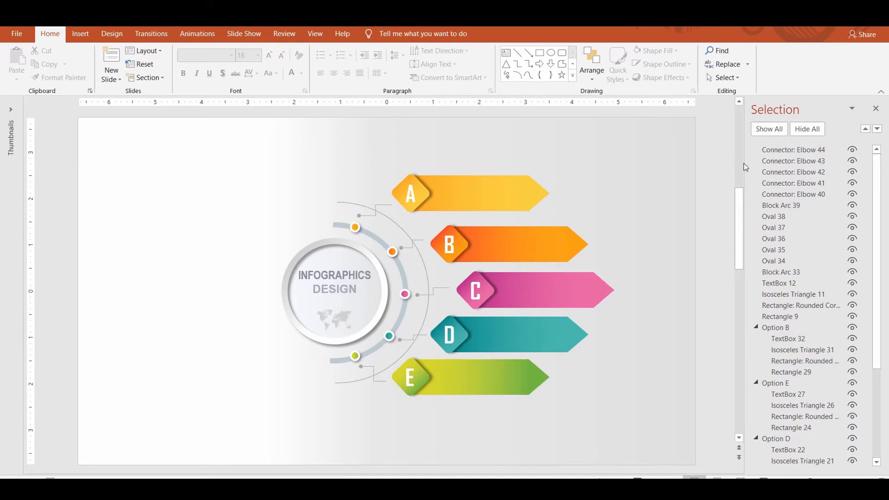
drag(747, 166, 692, 164)
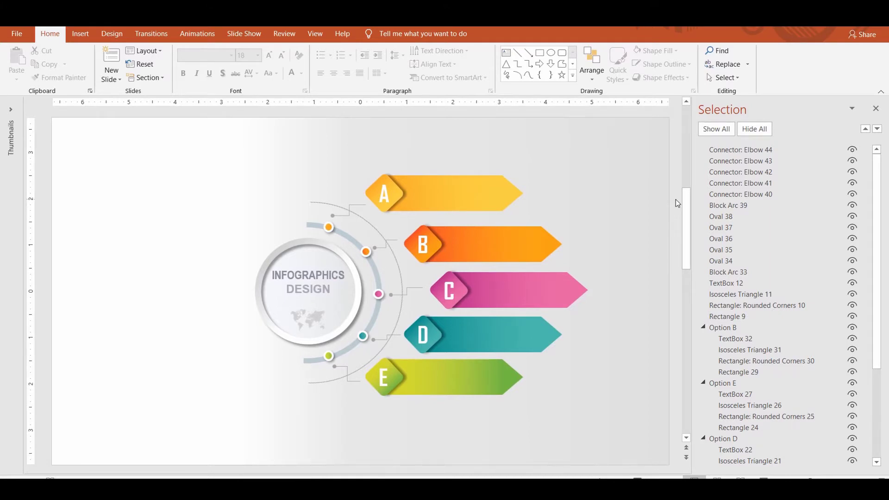
scroll(774, 175, down, 4)
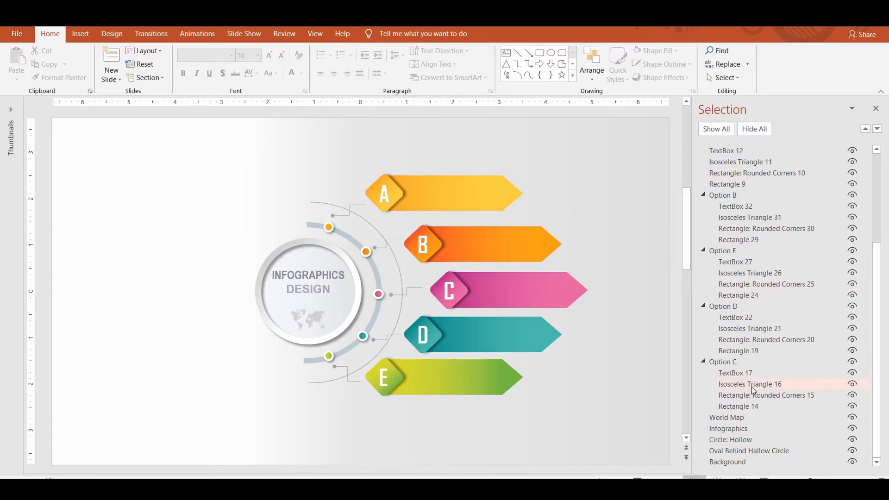
scroll(742, 370, up, 4)
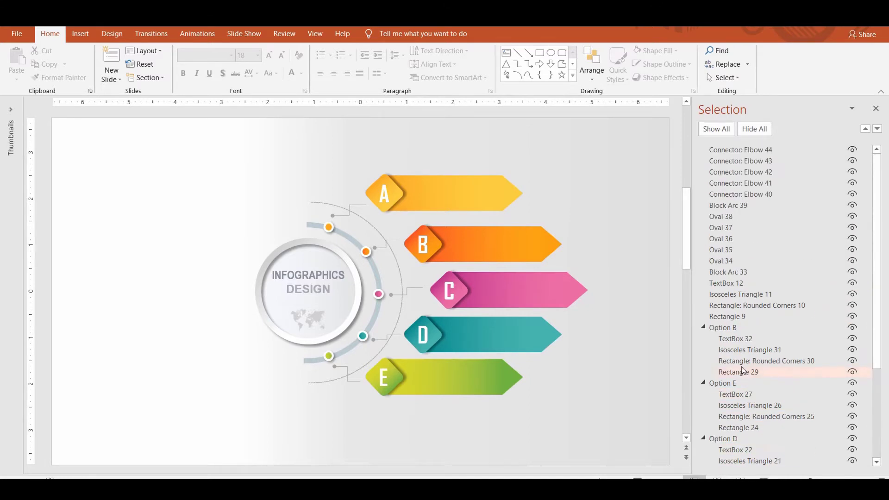
Step: Draw a top-left rectangle reading 'Dzyner By Design' and give it the yellow shape style
click(540, 53)
drag(59, 128, 200, 152)
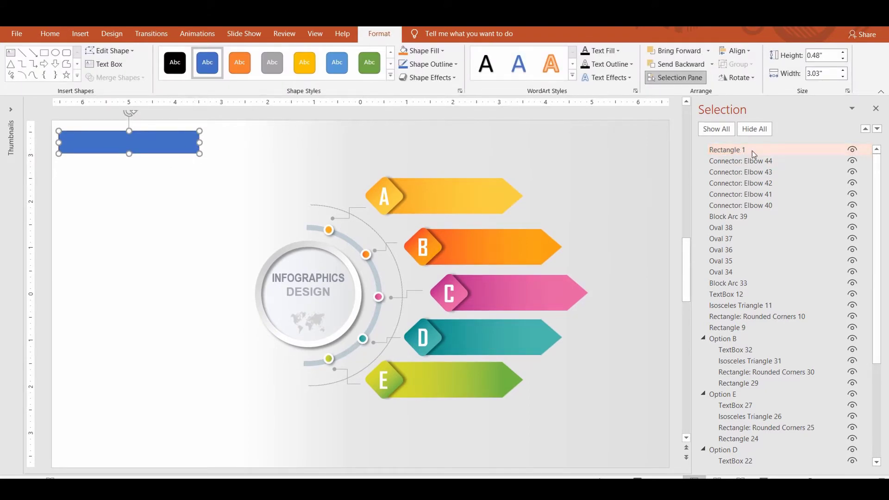
click(752, 151)
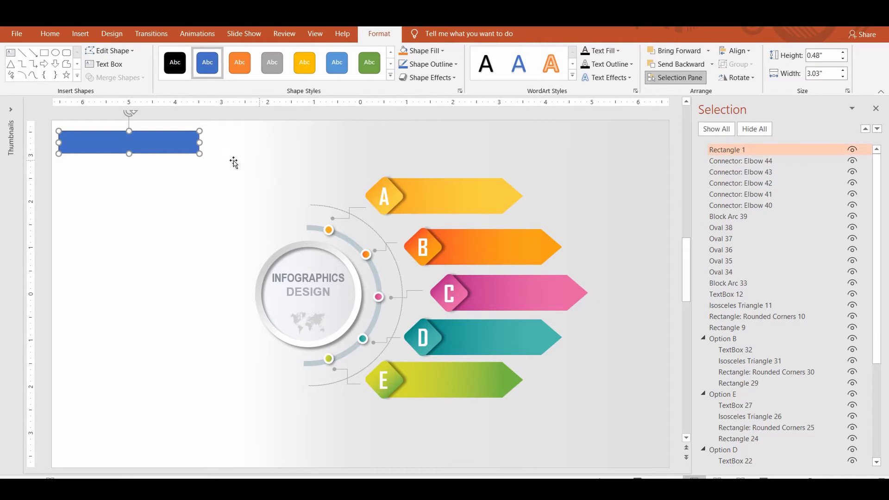
click(143, 147)
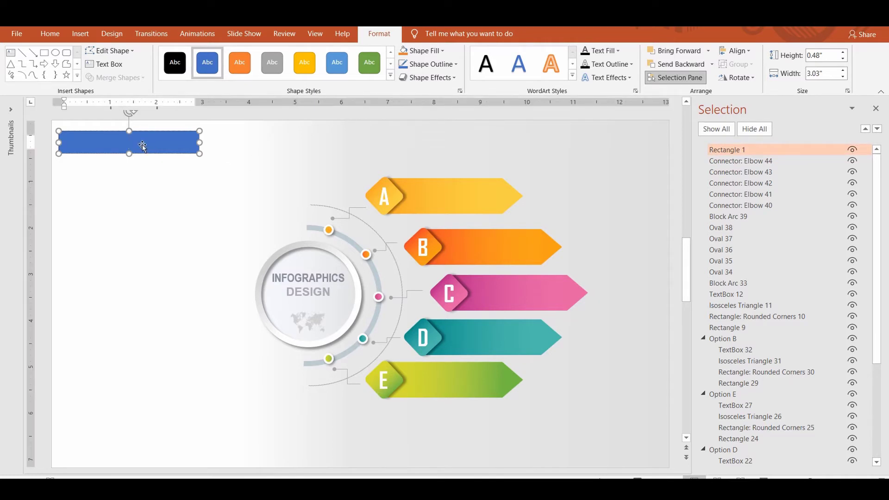
text(Dzyner By Desig)
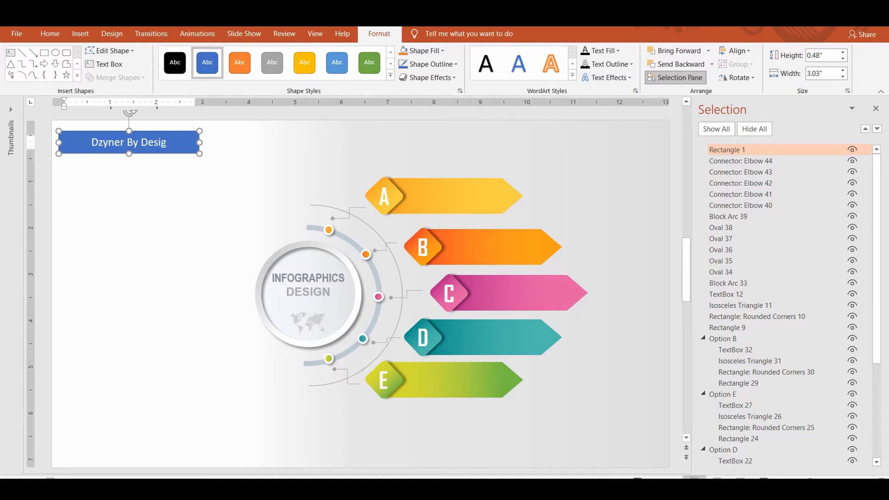
text(n)
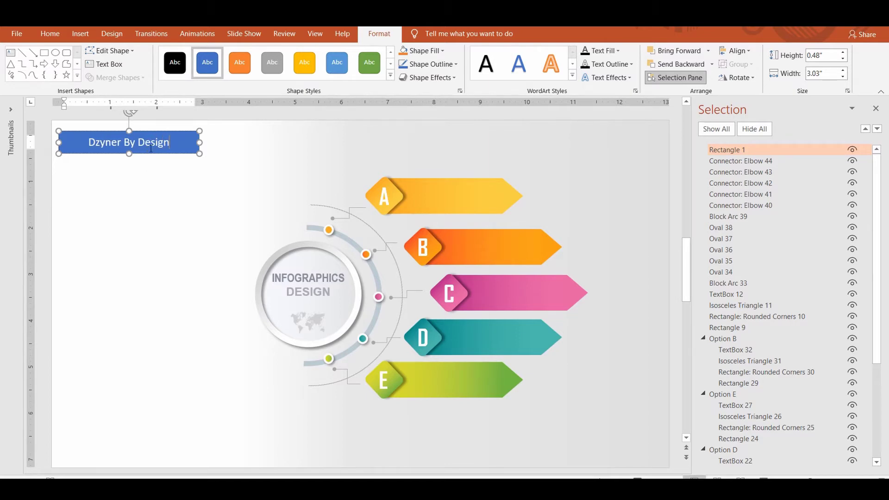
click(304, 62)
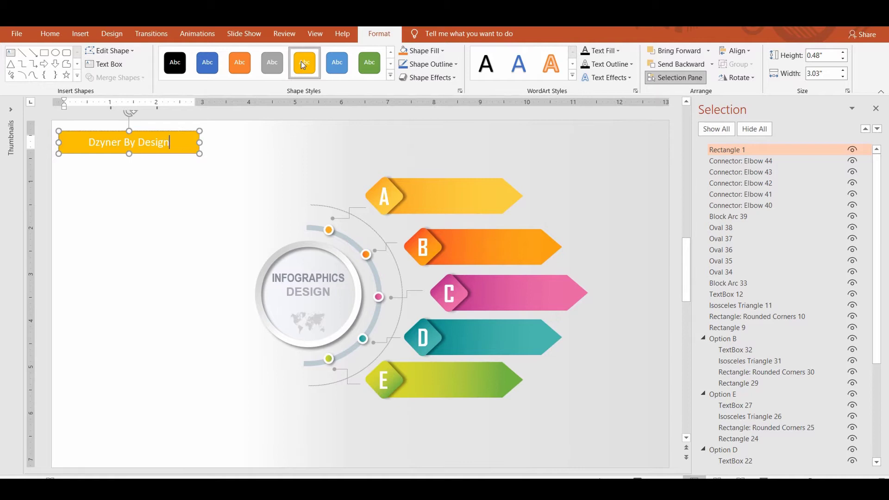
click(106, 185)
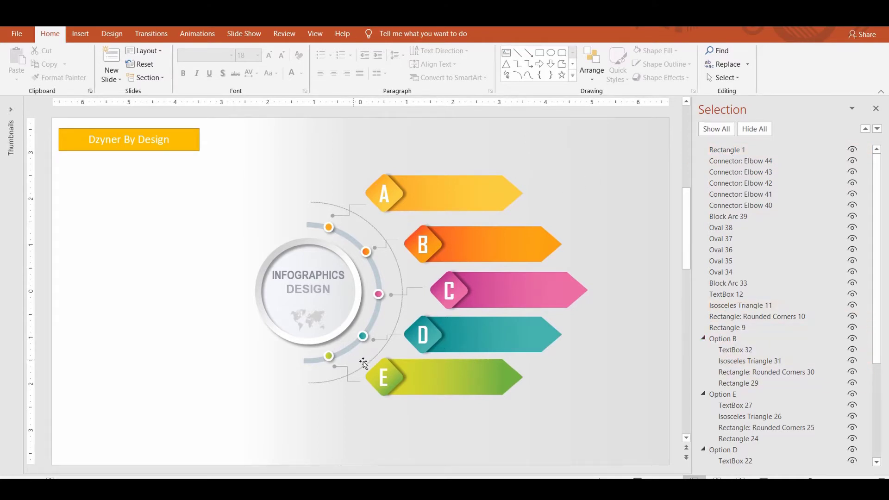
Step: Rename the Dzyner By Design box from Rectangle 1 to 'Title Box' in the Selection pane
click(728, 151)
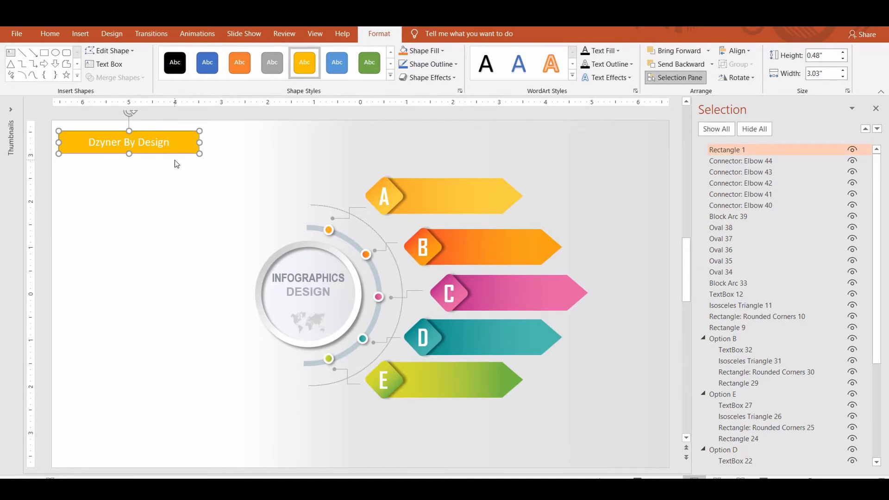
click(755, 150)
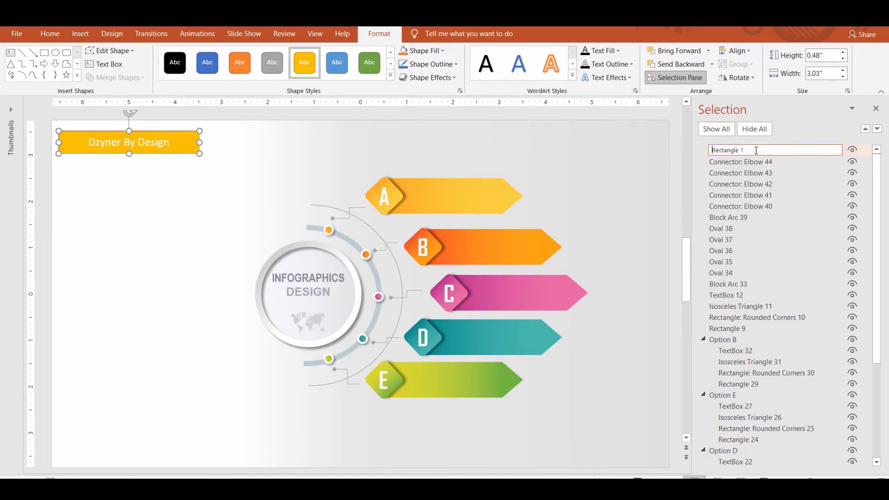
drag(756, 150, 686, 149)
text(Title Box)
drag(677, 151, 363, 222)
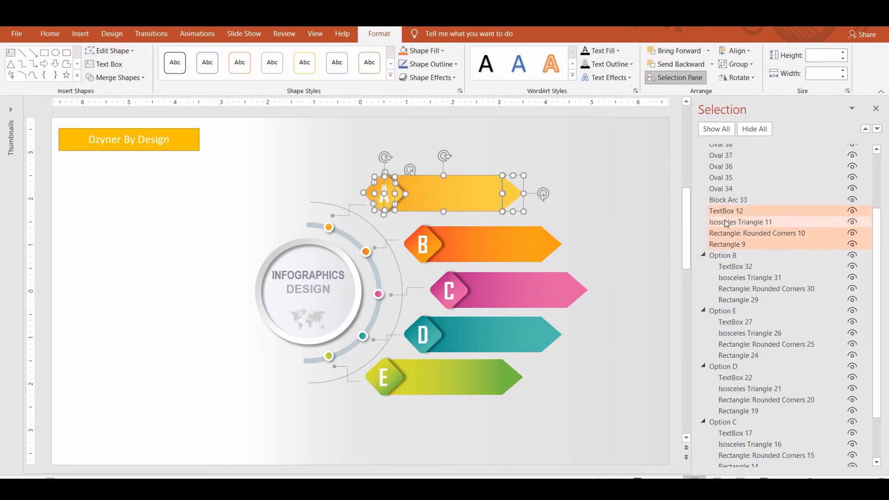
Step: Group the selected option A parts and rename the new Group 2 to 'Option A'
right_click(492, 199)
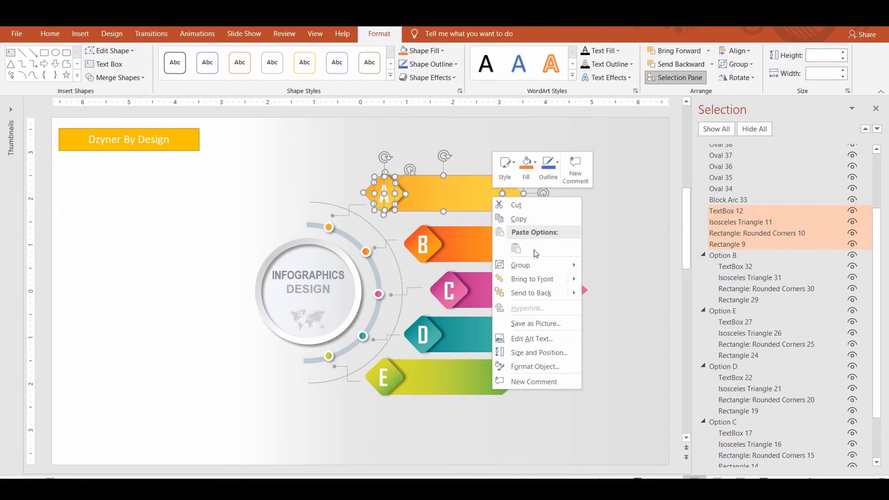
mouse_move(549, 264)
click(602, 268)
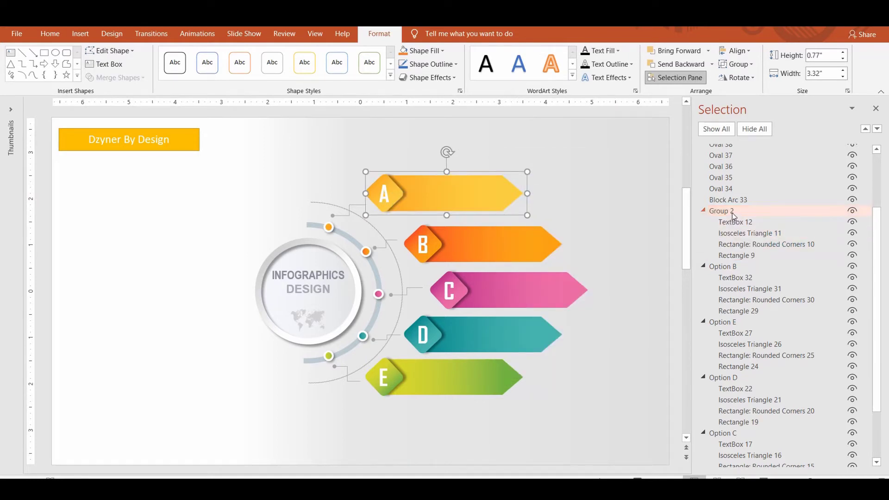
click(732, 213)
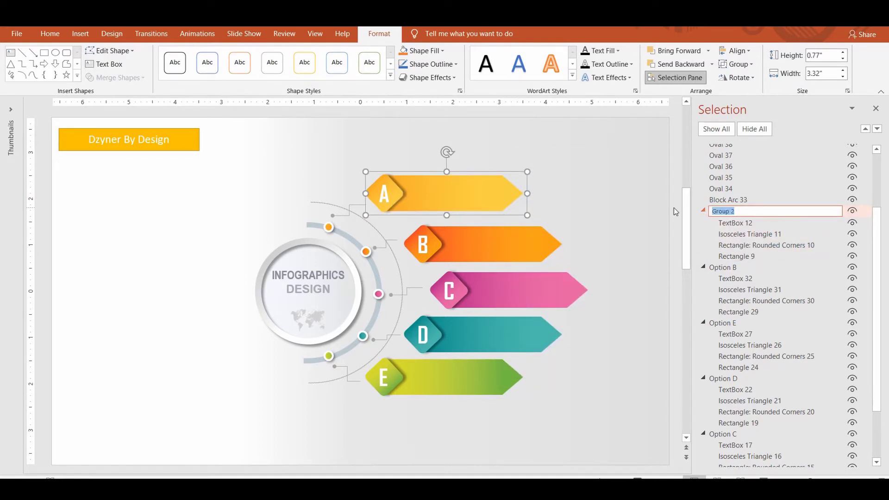
text(Option A)
key(Return)
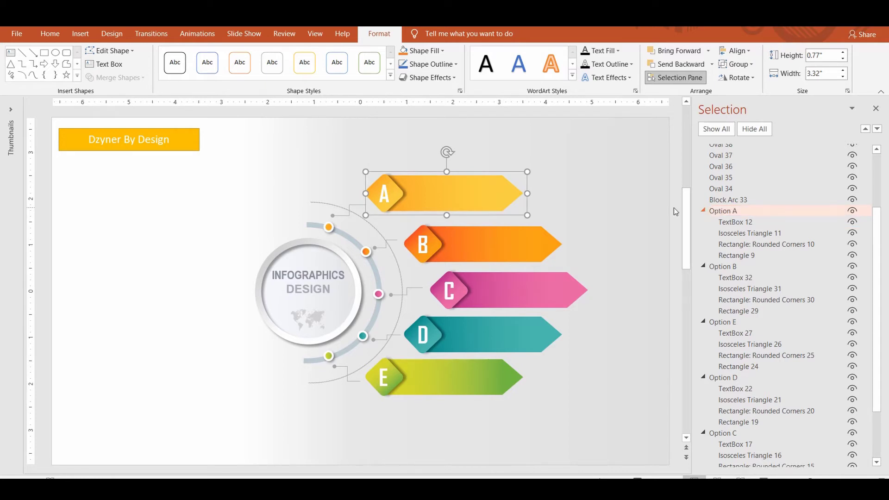
click(676, 146)
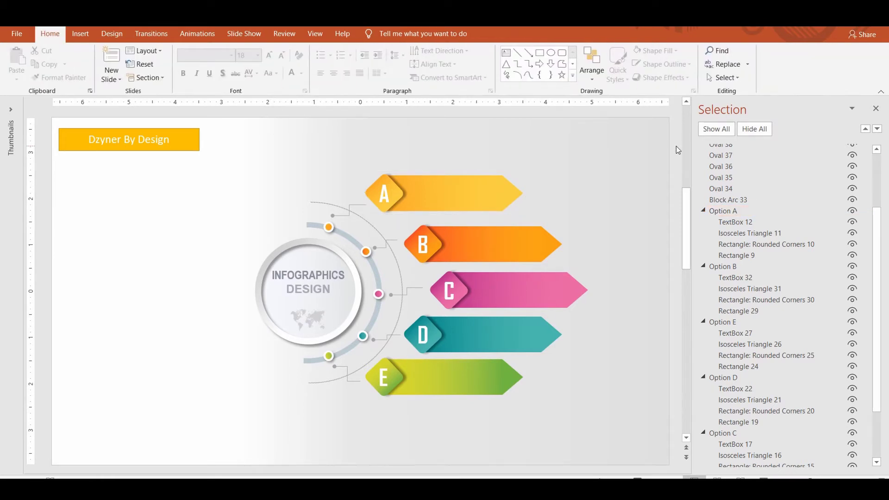
scroll(759, 197, up, 3)
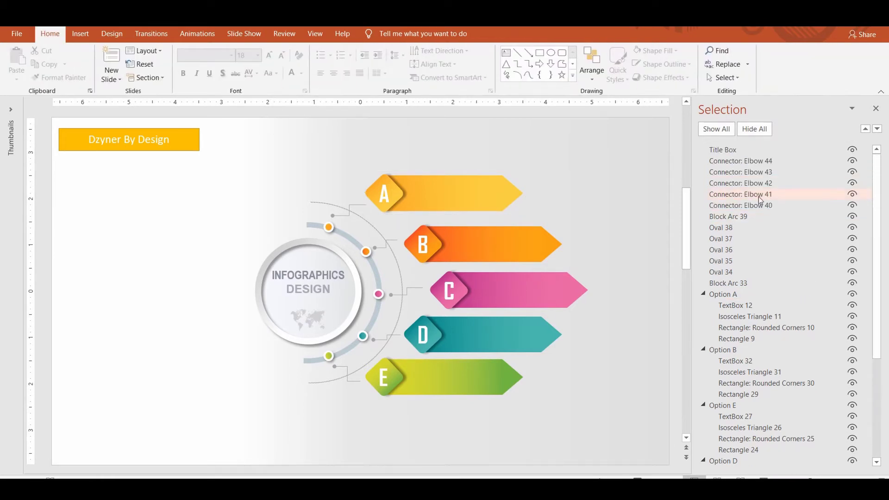
click(754, 130)
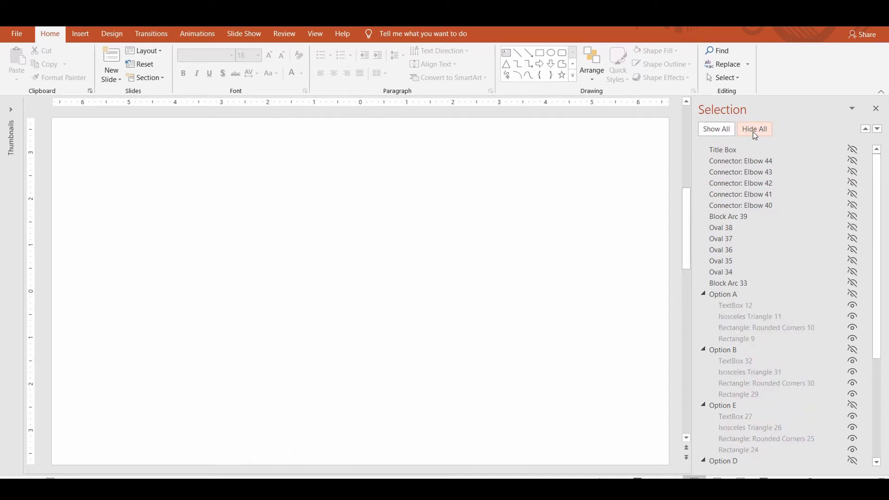
click(726, 130)
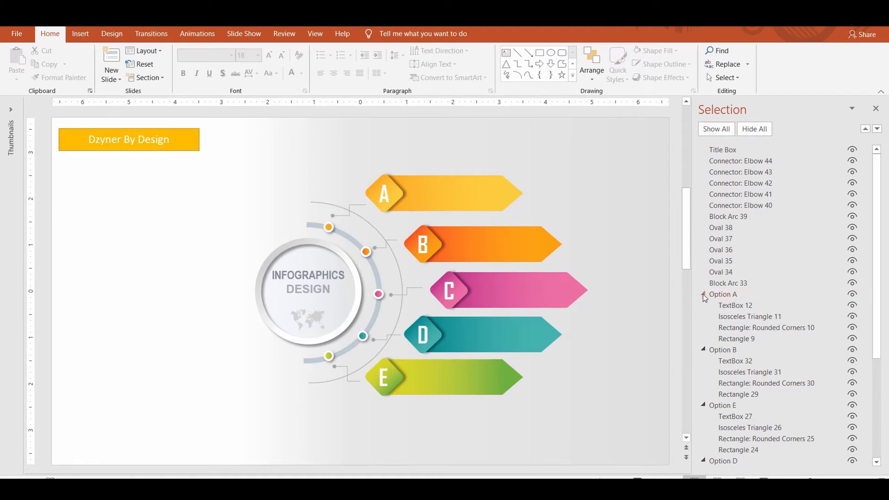
Step: Collapse the Option A, B, E, D and C groups in the Selection pane
click(703, 294)
click(703, 305)
click(704, 317)
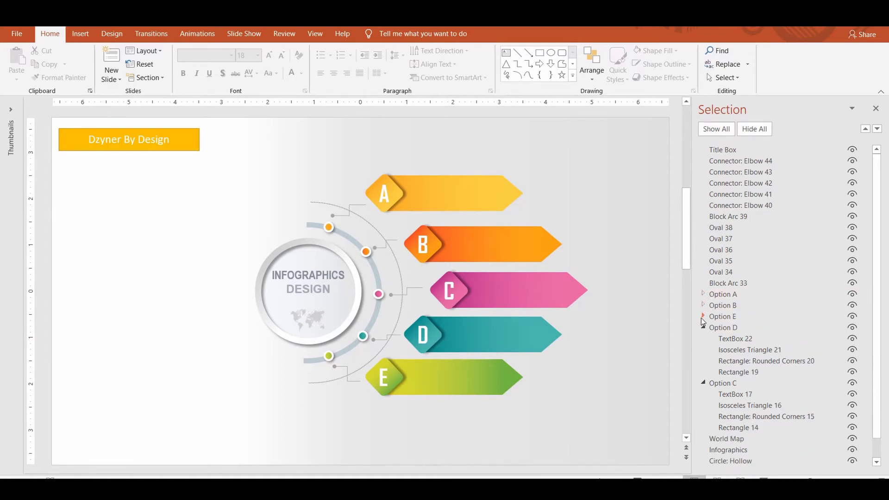
click(704, 328)
click(703, 339)
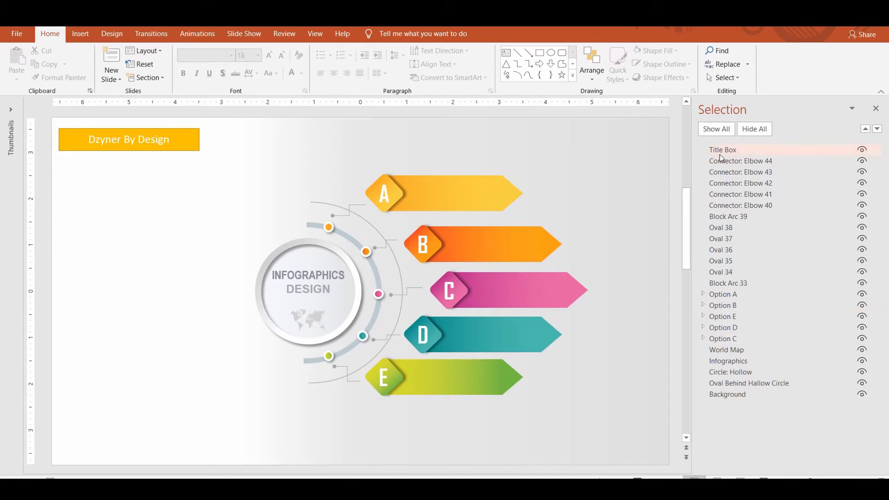
Step: Isolate the Background shape and fill it orange with a light radial gradient
click(760, 129)
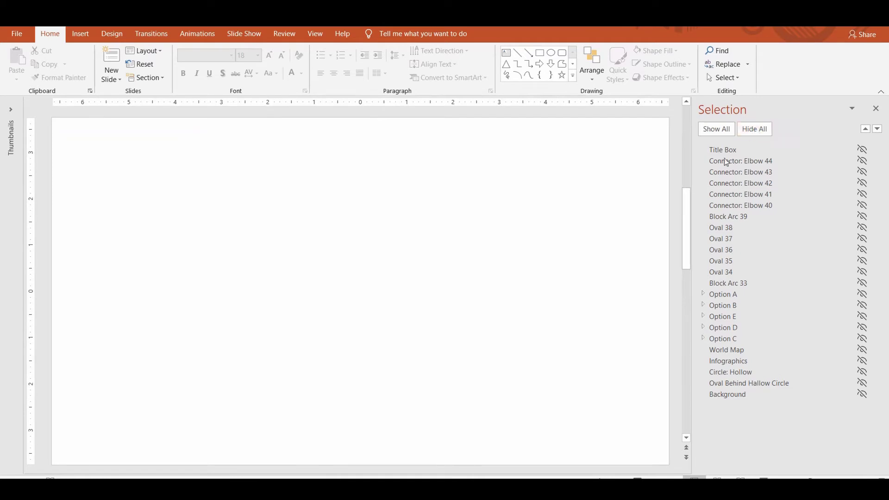
click(796, 398)
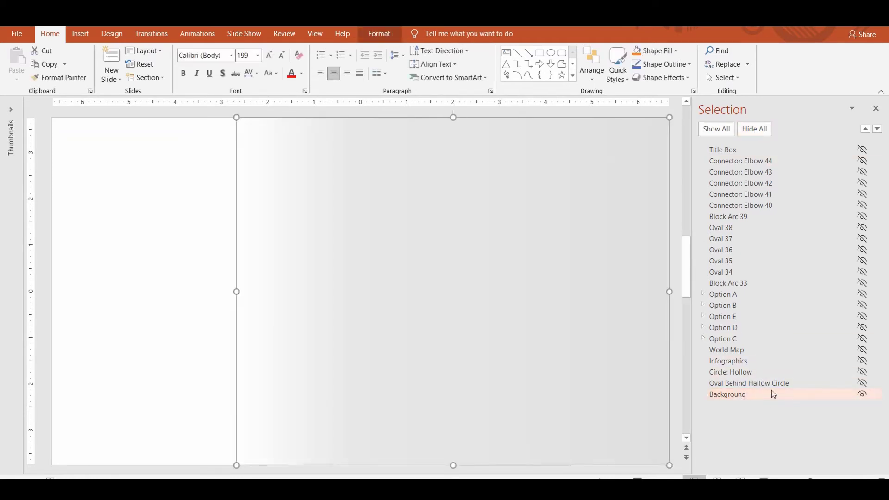
click(669, 56)
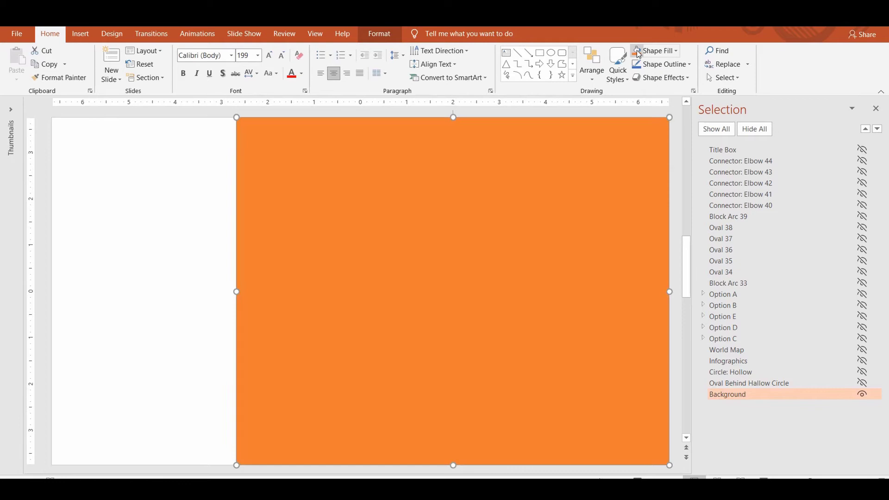
click(676, 51)
mouse_move(666, 231)
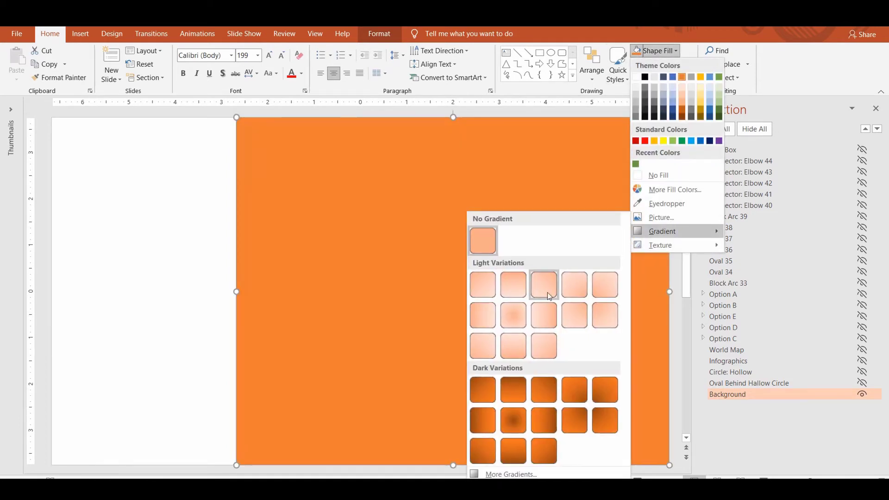
click(512, 313)
Step: Stretch the Background to cover the whole slide and show all objects again
drag(238, 291, 52, 259)
click(723, 131)
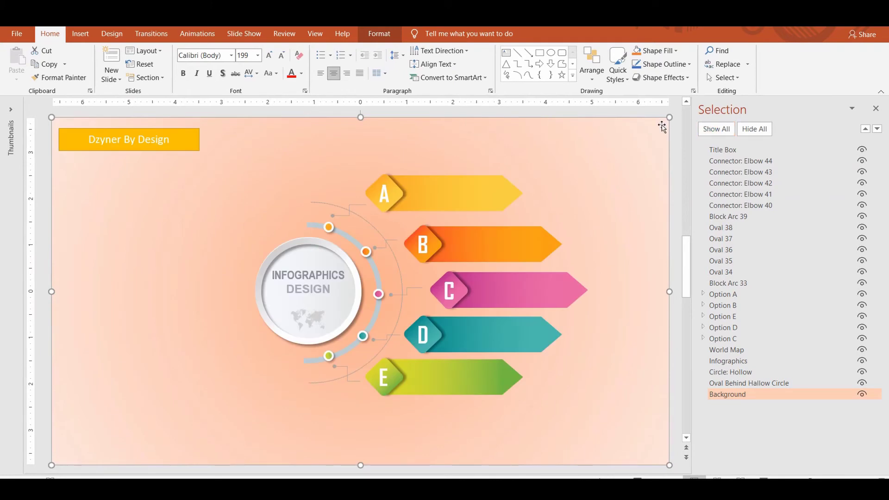
click(674, 111)
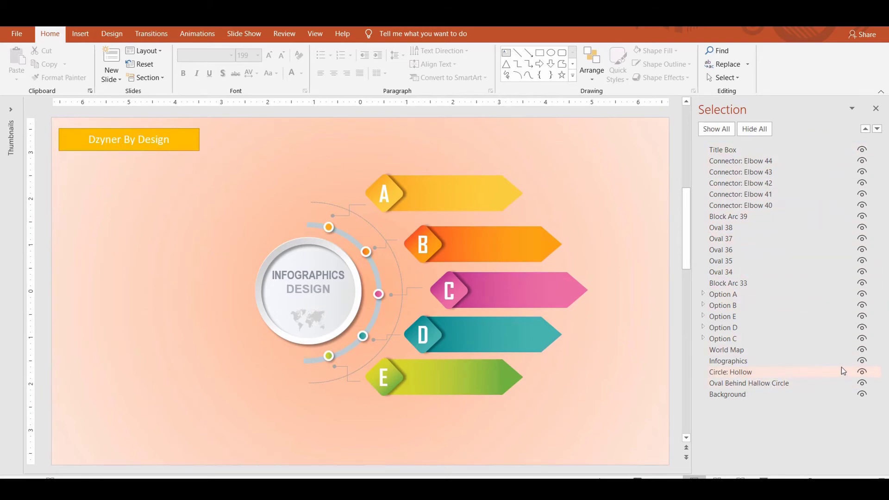
click(863, 362)
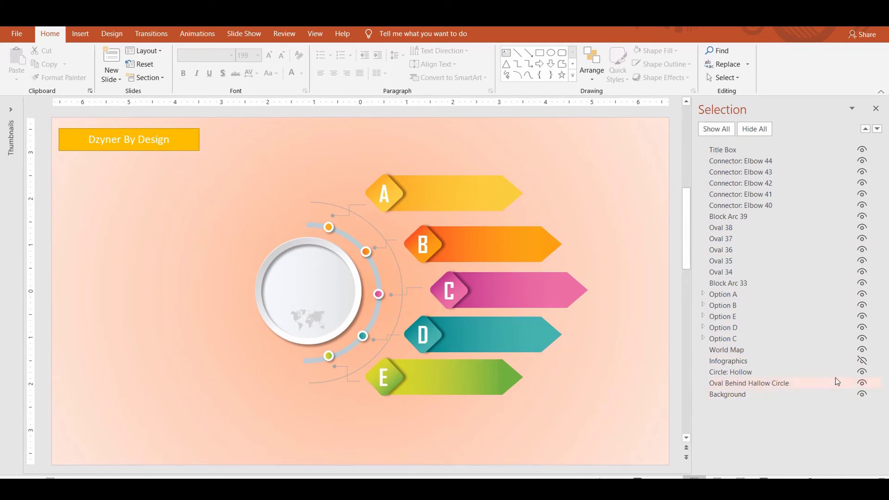
click(862, 350)
click(862, 351)
click(862, 362)
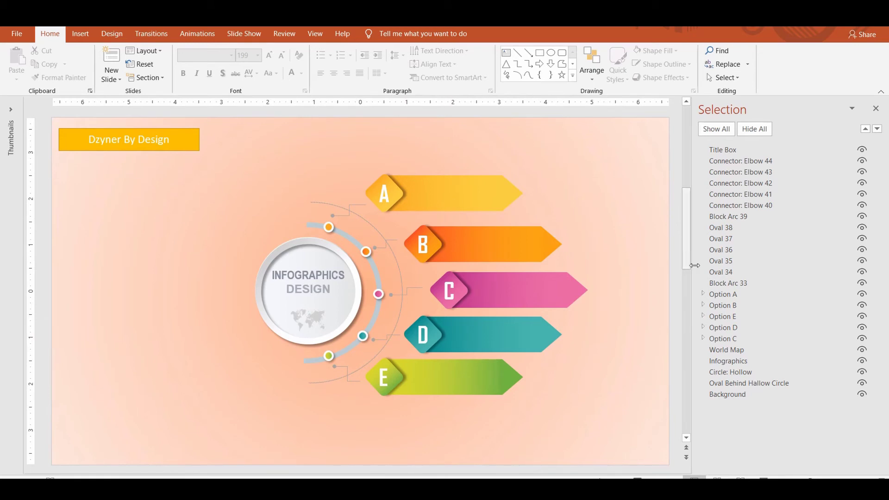
Step: Hide all objects except the Option A, B, C, D and E banners
click(755, 130)
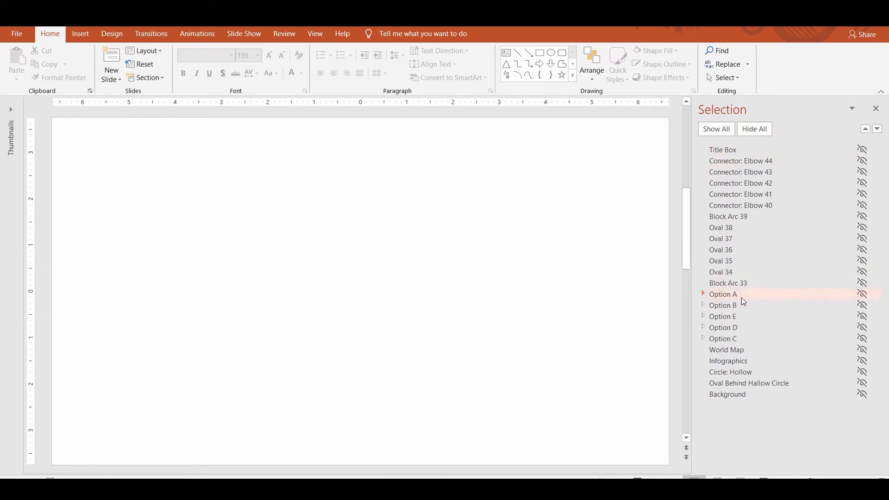
click(862, 294)
click(863, 305)
click(862, 316)
click(863, 327)
click(862, 338)
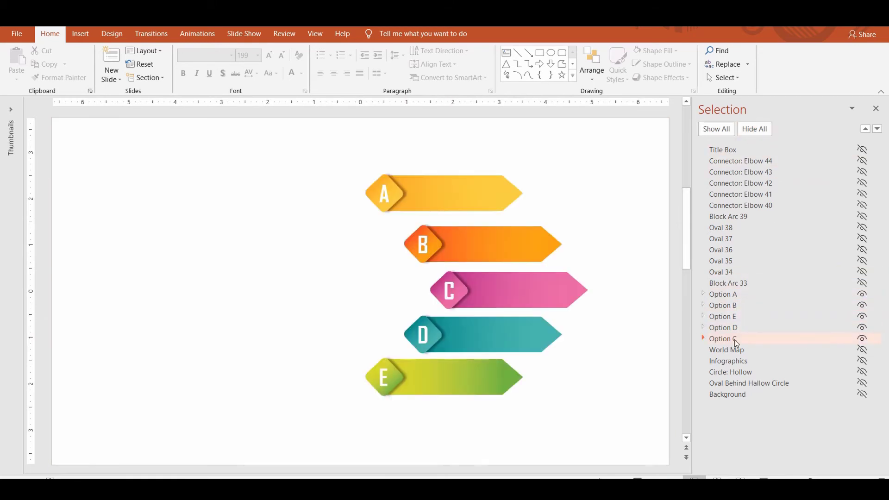
Step: Distribute the five Option banners vertically, then show every object again
click(723, 339)
ctrl+click(723, 328)
ctrl+click(723, 316)
ctrl+click(723, 294)
ctrl+click(724, 305)
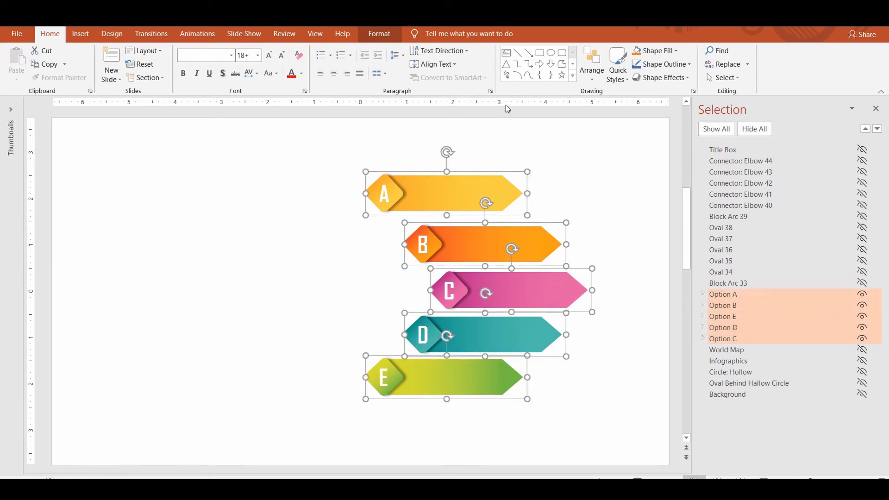
click(592, 65)
mouse_move(618, 229)
click(671, 310)
click(716, 129)
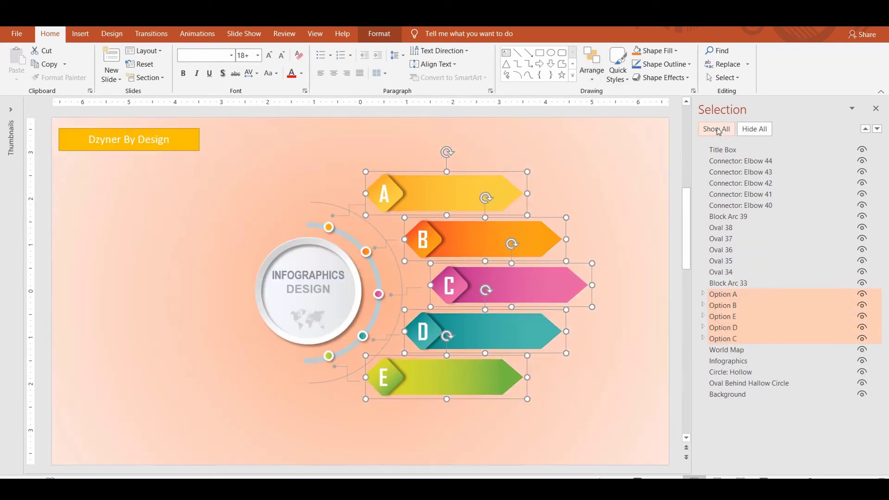
click(678, 155)
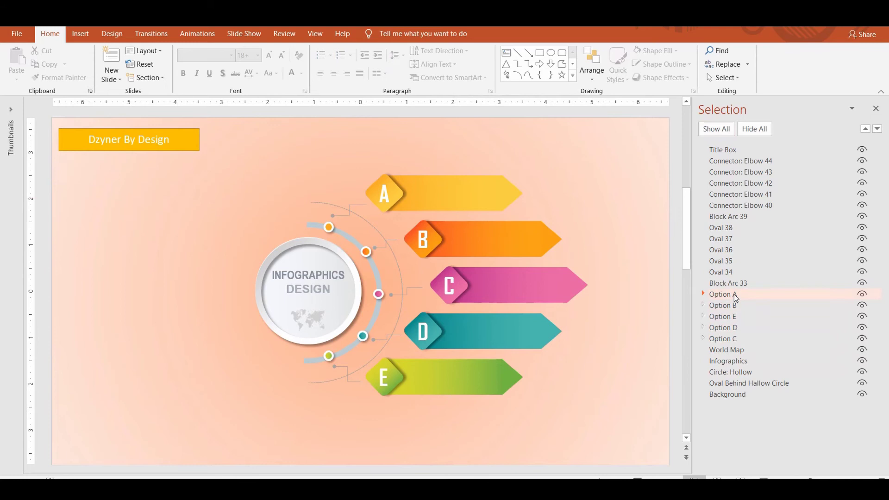
click(742, 383)
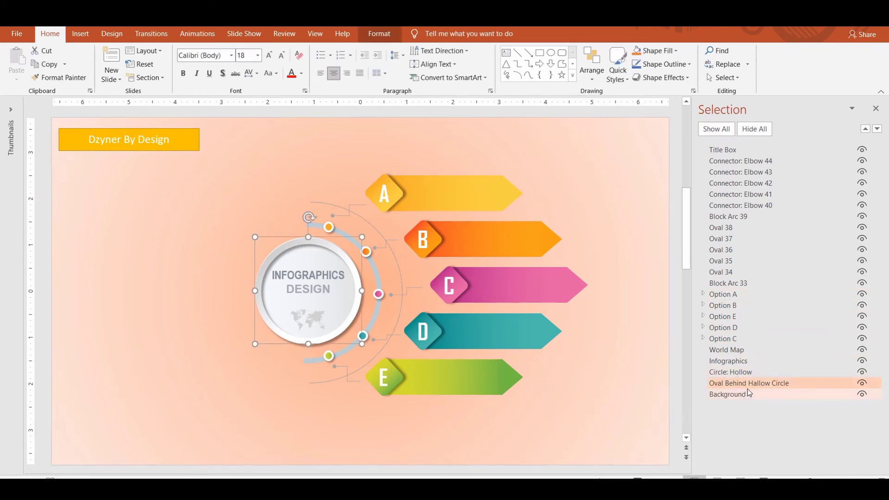
drag(751, 385, 755, 373)
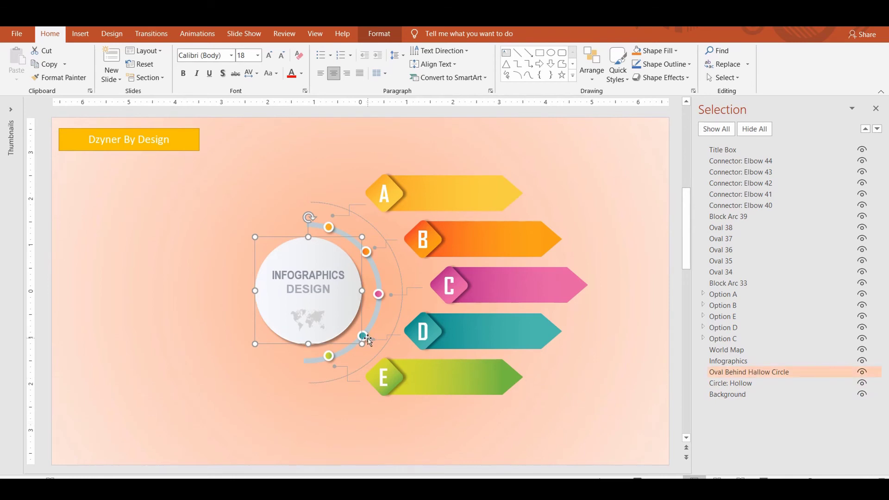
click(749, 385)
drag(737, 389, 755, 373)
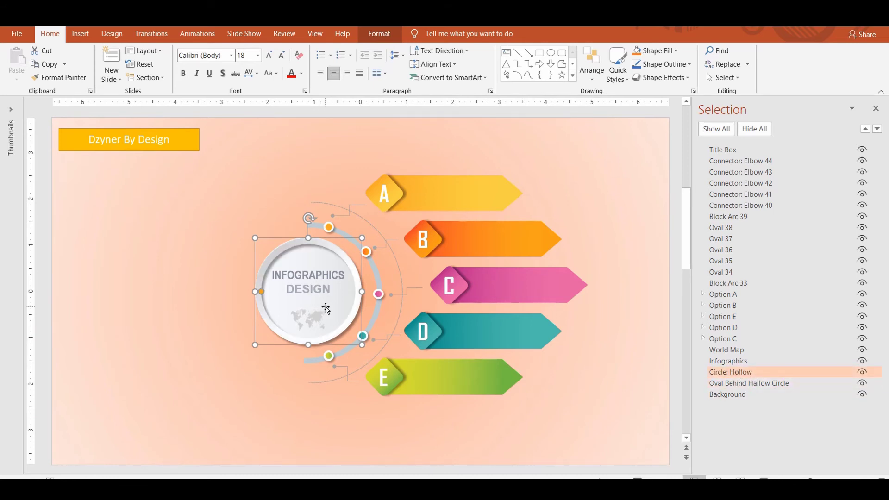
click(677, 281)
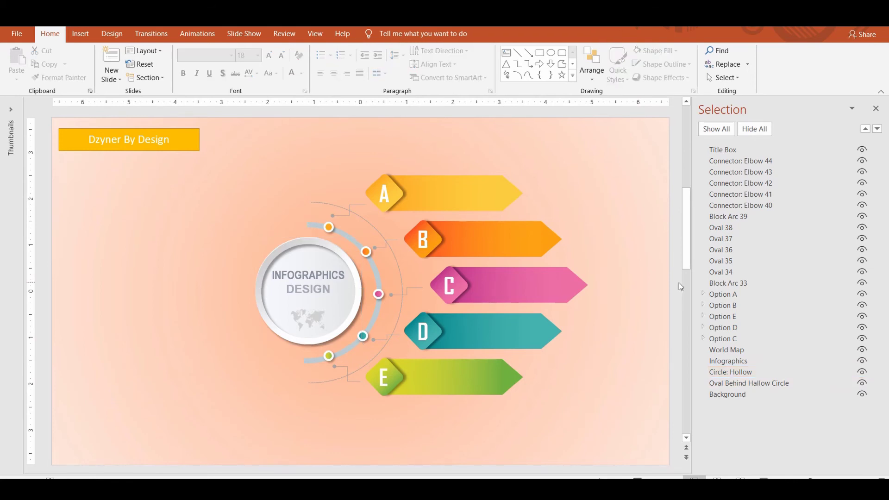
Step: Scroll to the guitar collage slide and select the big branch and guitar pictures in turn
scroll(679, 283, down, 1)
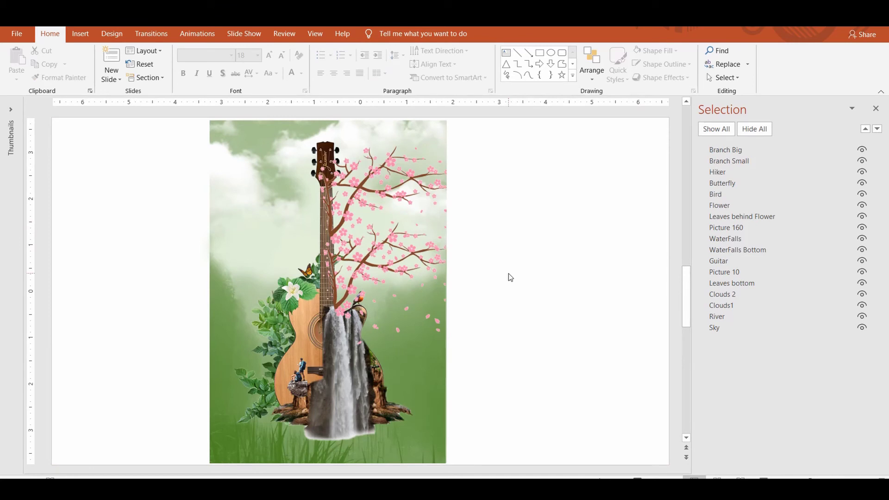
click(372, 252)
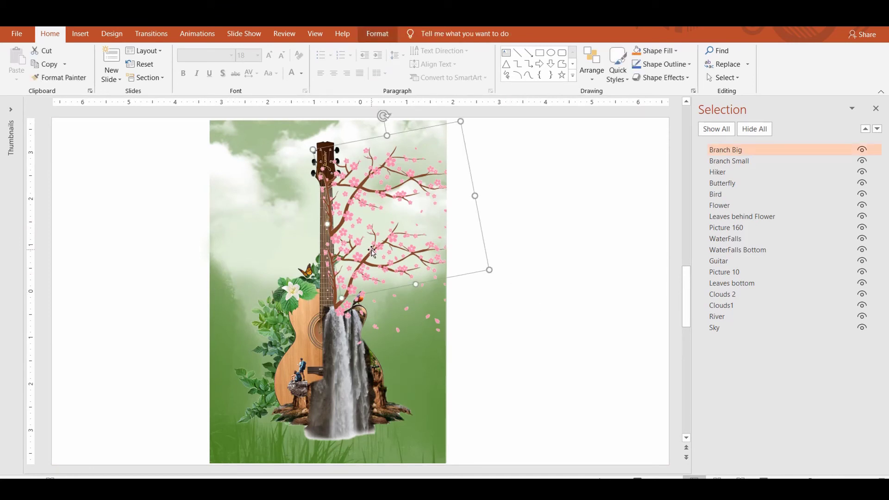
click(319, 271)
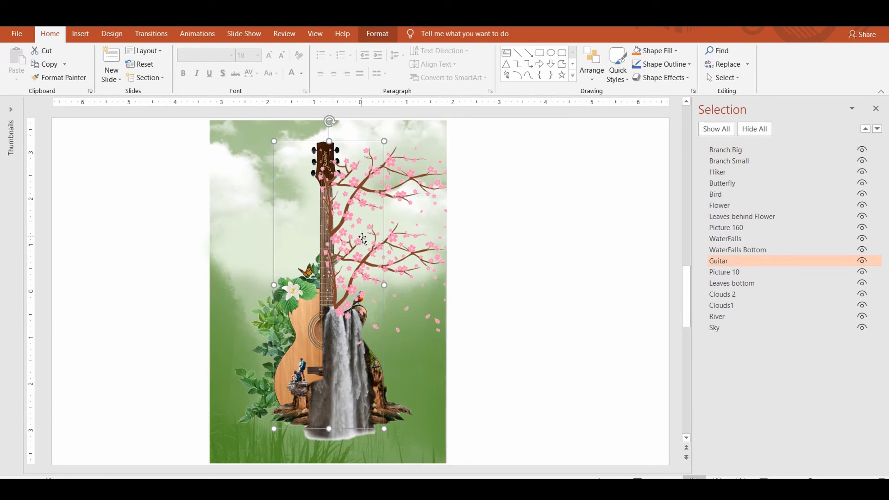
click(375, 248)
click(624, 330)
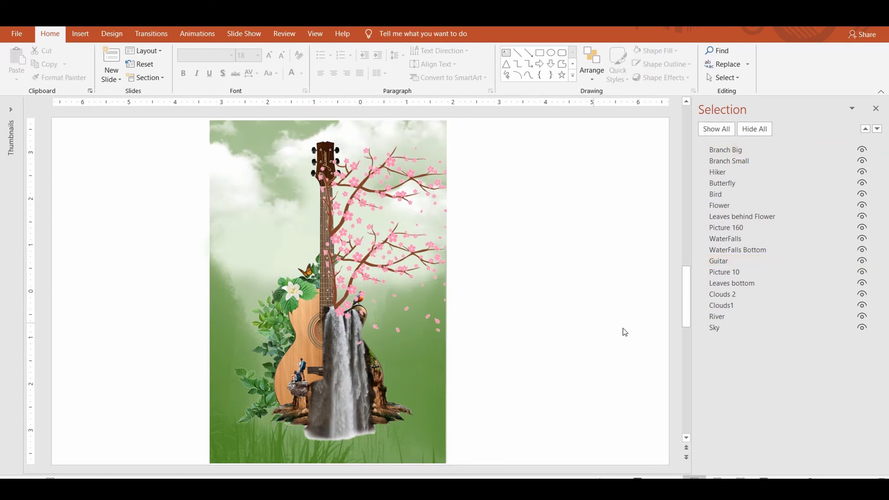
Step: Select the Clouds1 and Clouds 2 pictures and nudge them slightly into position
click(725, 305)
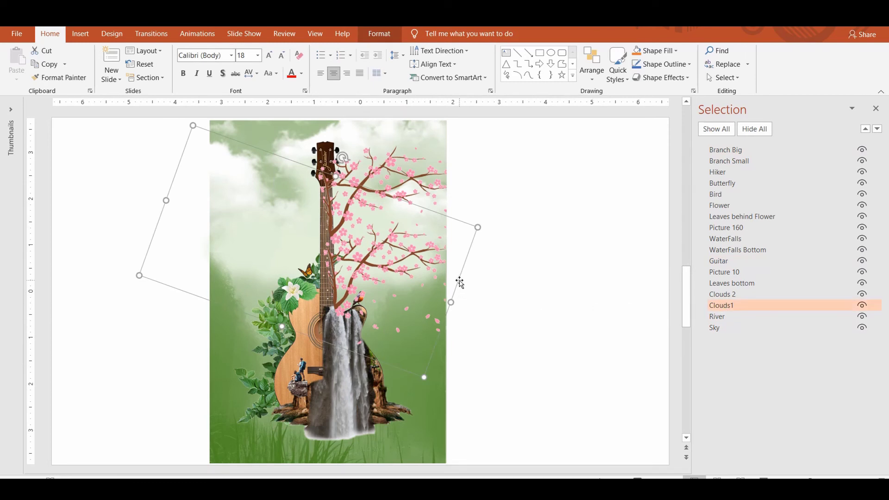
mouse_move(458, 281)
mouse_down()
mouse_move(466, 267)
mouse_move(479, 307)
mouse_move(441, 310)
mouse_move(452, 282)
mouse_up()
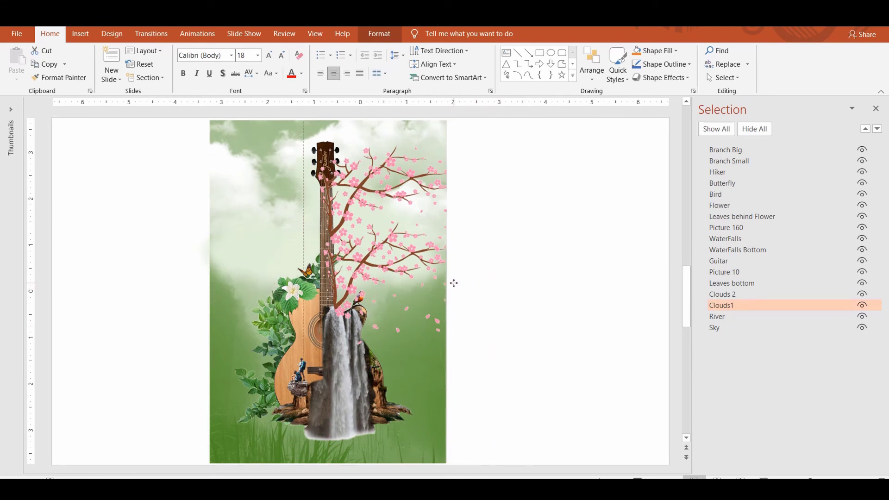
ctrl+click(734, 296)
mouse_move(482, 307)
mouse_down()
mouse_move(486, 403)
mouse_move(472, 303)
mouse_move(484, 304)
mouse_up()
click(661, 78)
Step: Apply Soft Edges to the two cloud pictures
mouse_move(665, 202)
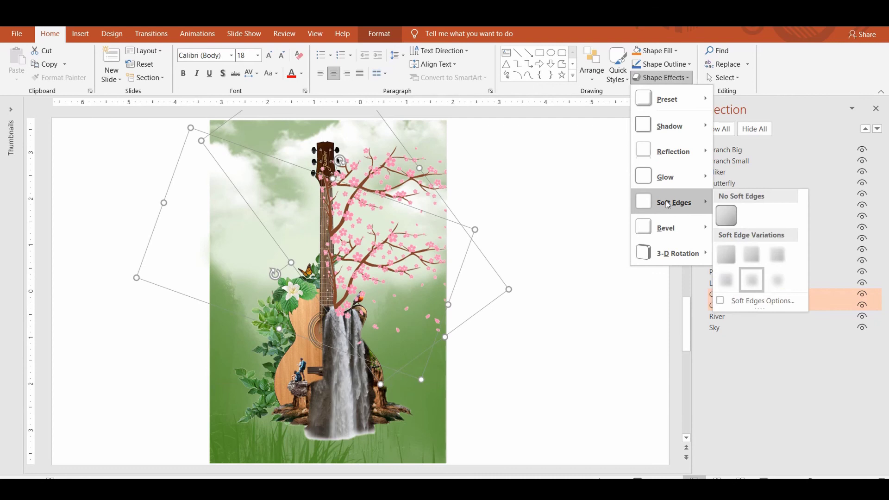
click(734, 282)
click(598, 292)
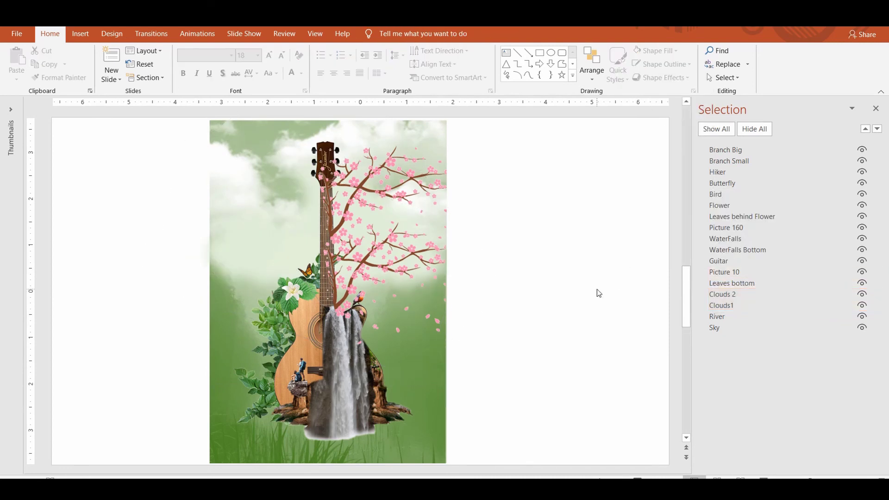
Step: Move Branch Big and Branch Small below Guitar in the Selection pane layer order
click(368, 273)
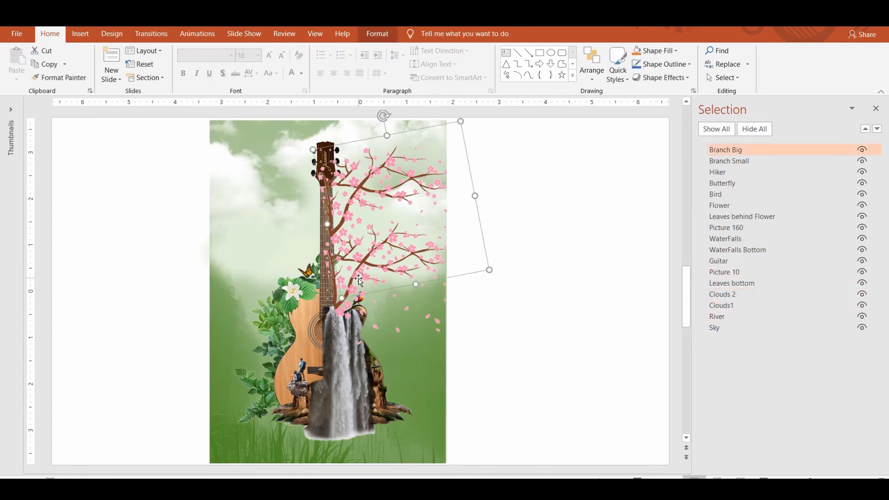
ctrl+click(737, 163)
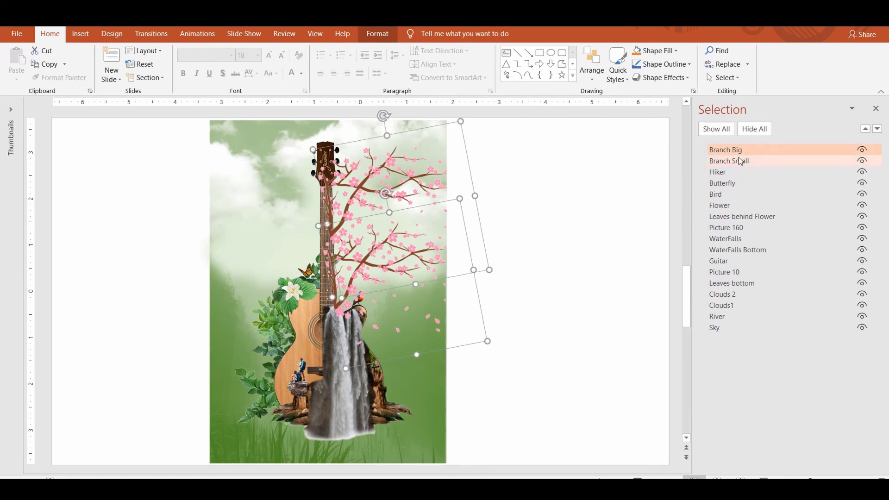
drag(737, 163, 740, 264)
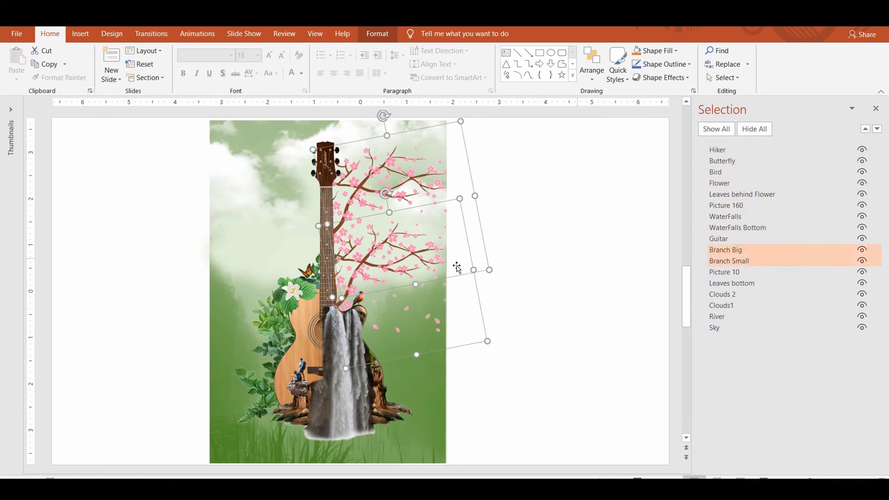
click(605, 218)
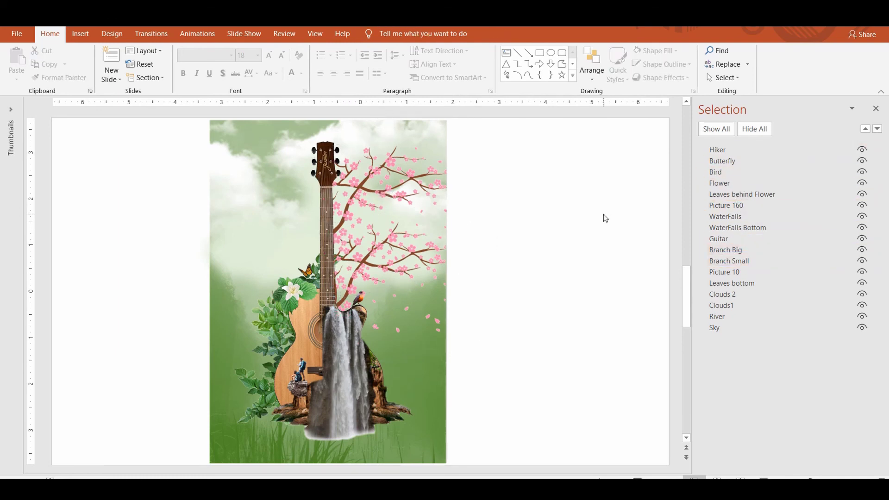